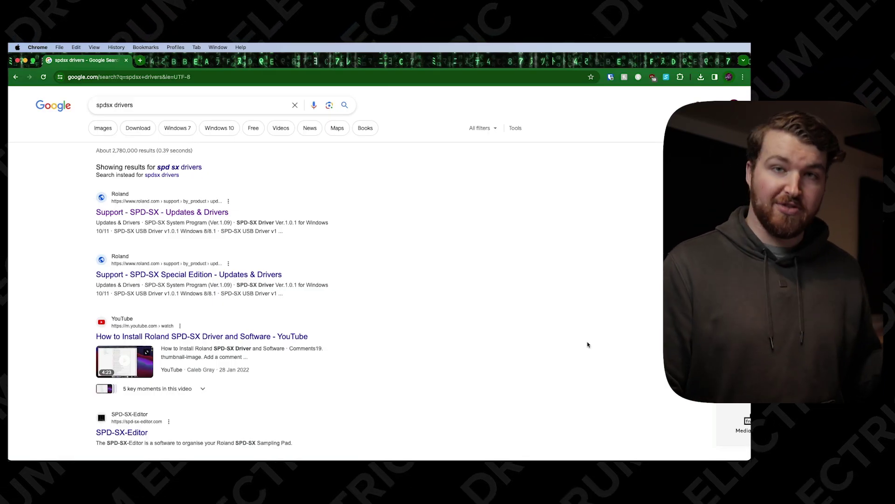
# Open the 'Support - SPD-SX - Updates & Drivers' result from the spdsx drivers search.
pyautogui.click(200, 212)
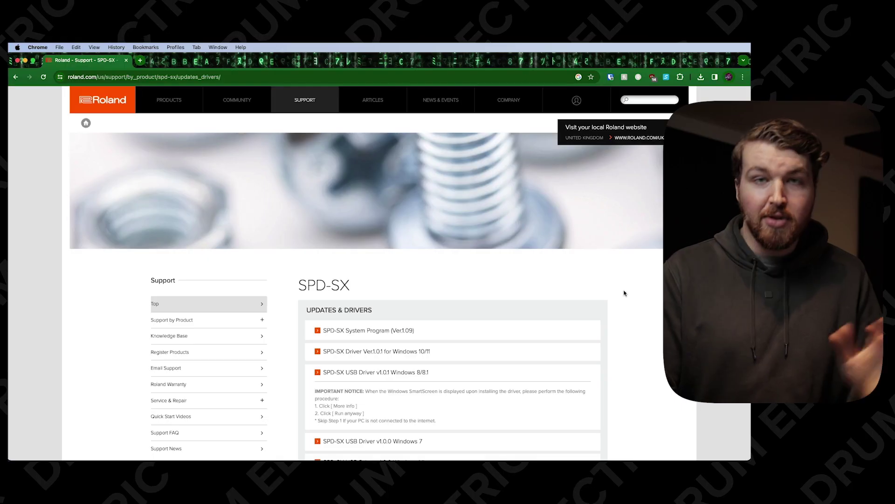
# Scroll Roland's SPD-SX updates page down to the macOS driver entries.
pyautogui.scroll(-5, 586, 289)
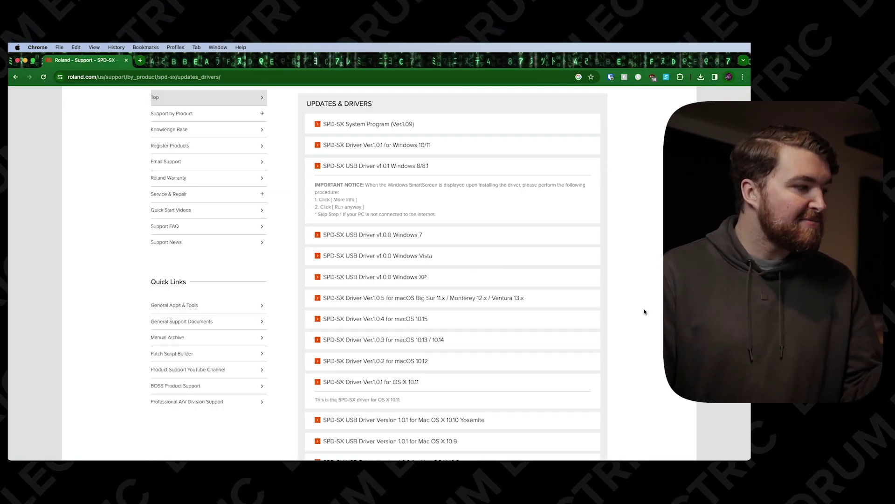
pyautogui.scroll(-2, 645, 312)
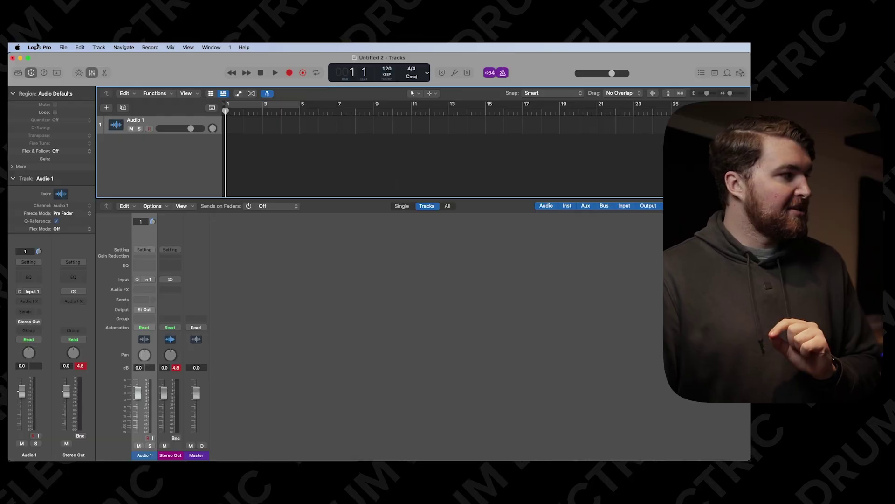
# Open Control Surfaces > Controller Assignments from the Logic Pro menu and reposition its window.
pyautogui.click(37, 47)
pyautogui.moveTo(55, 80)
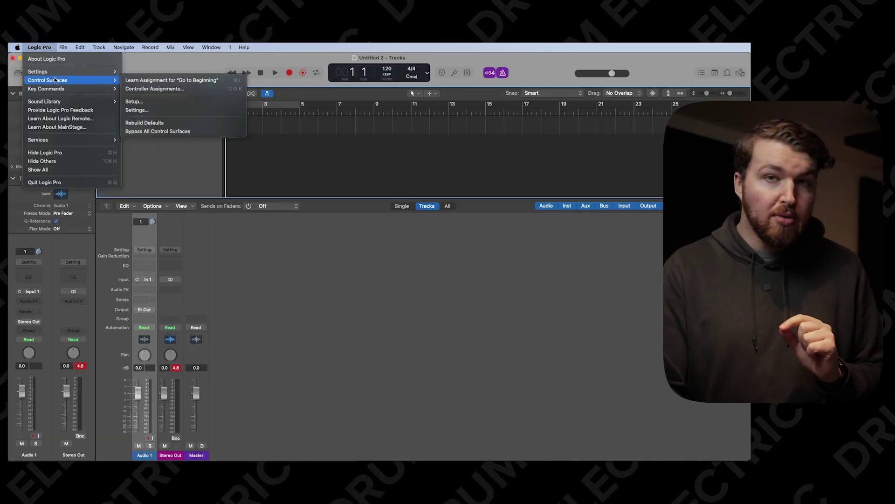
pyautogui.click(154, 89)
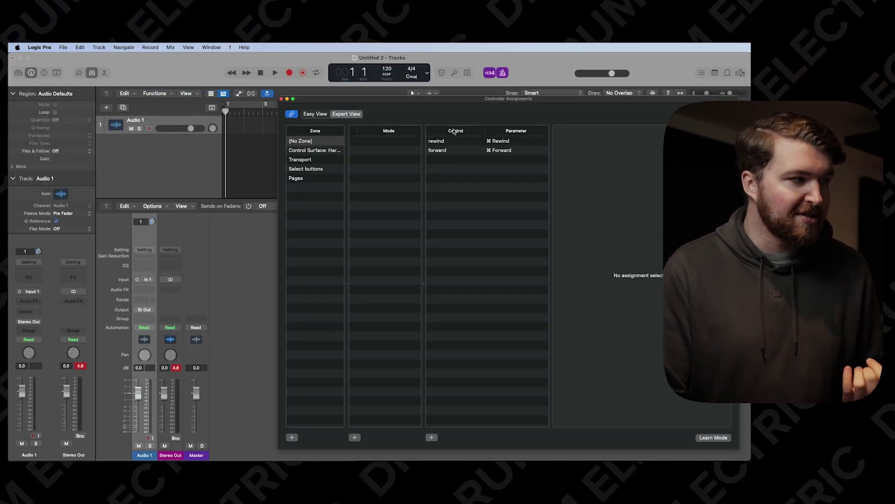
pyautogui.moveTo(477, 107); pyautogui.dragTo(450, 98)
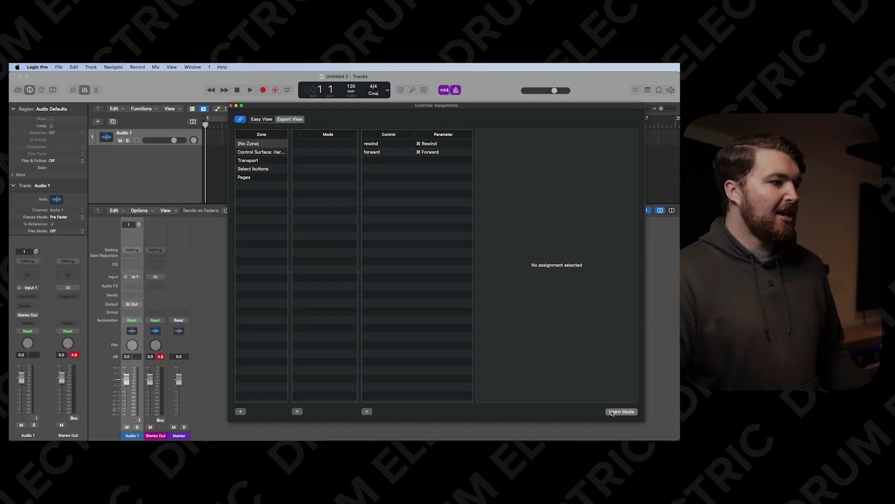
# Turn on Learn Mode and assign the hit SPD-SX pad to Play.
pyautogui.click(620, 412)
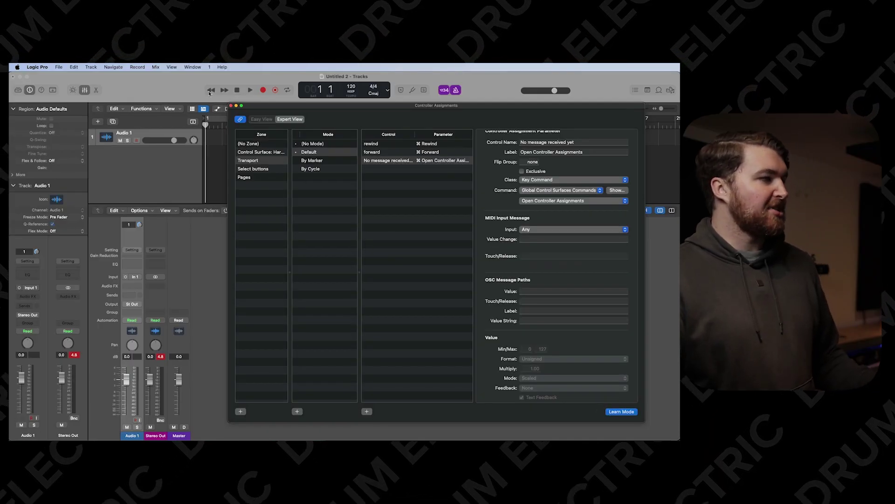
pyautogui.click(250, 90)
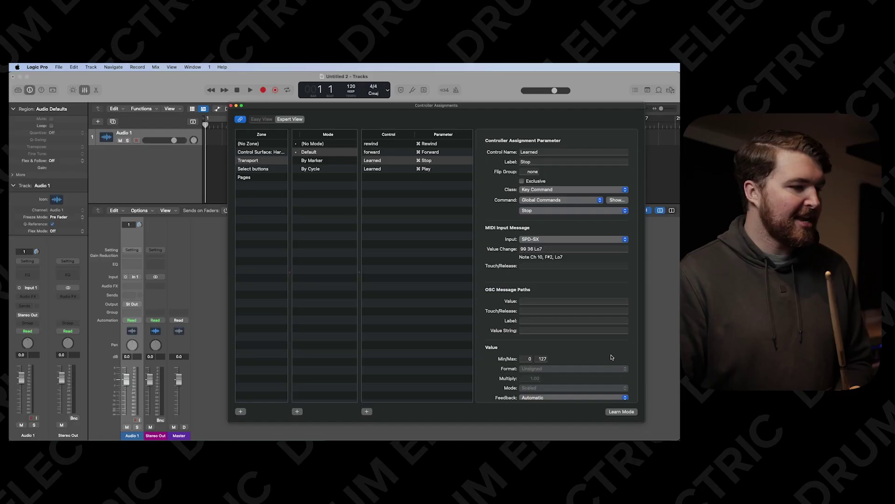
# Assign the learned pad to Record and close the Controller Assignments window.
pyautogui.click(263, 90)
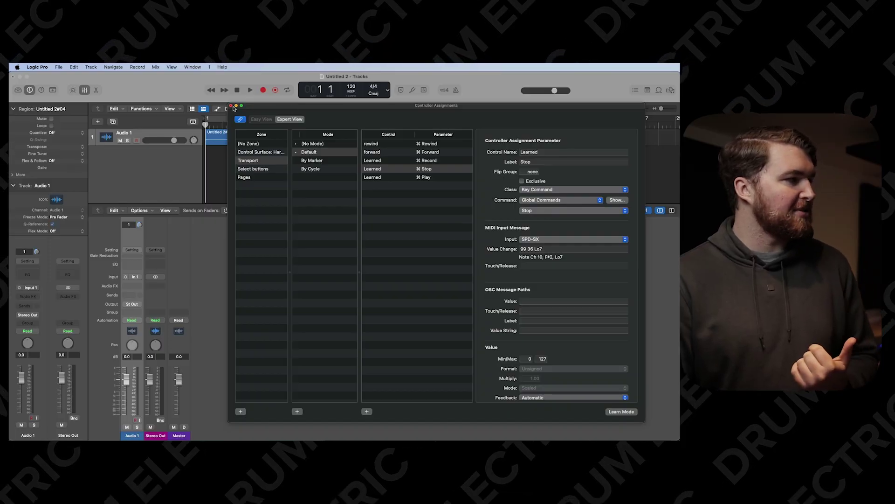
pyautogui.click(231, 106)
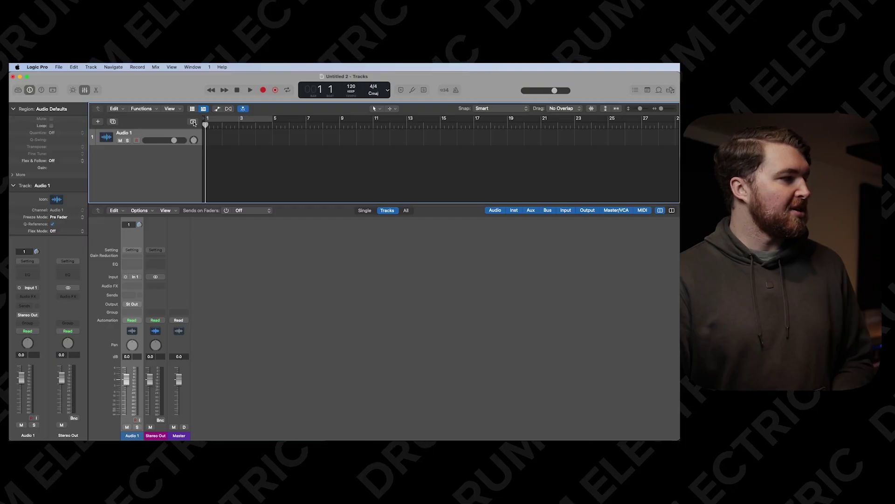
# Show global tracks and add markers 'Intro' at bar 1 and 'Verse' at bar 5.
pyautogui.press('g')
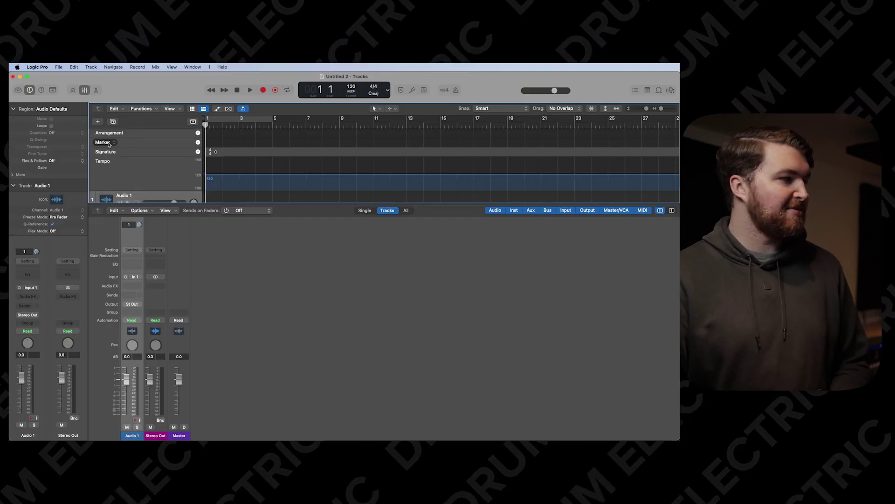
pyautogui.click(198, 142)
pyautogui.doubleClick(218, 142)
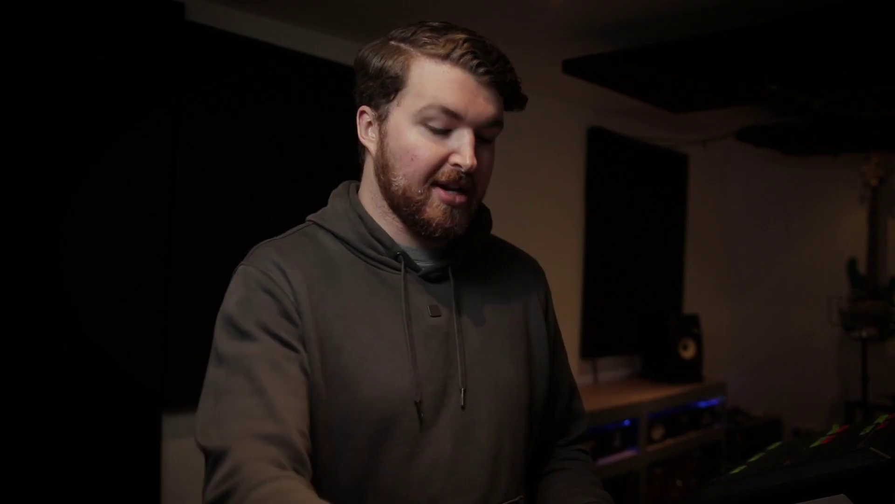
pyautogui.write('Intro')
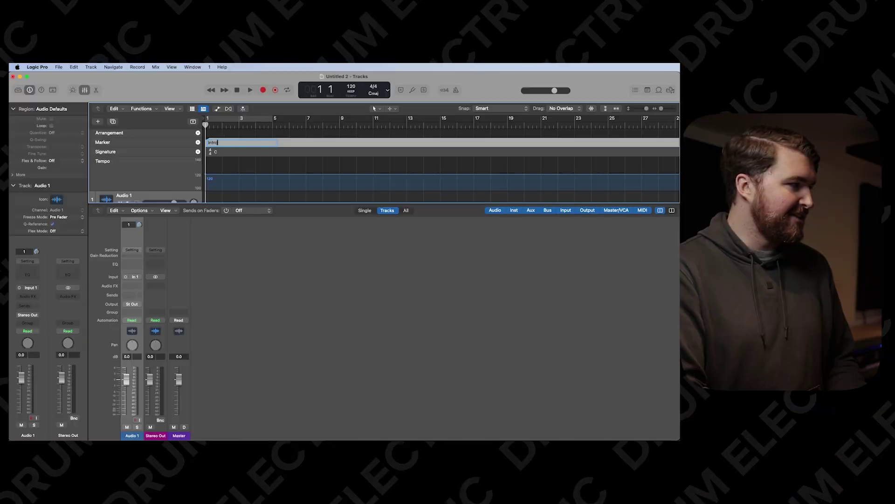
pyautogui.press('Return')
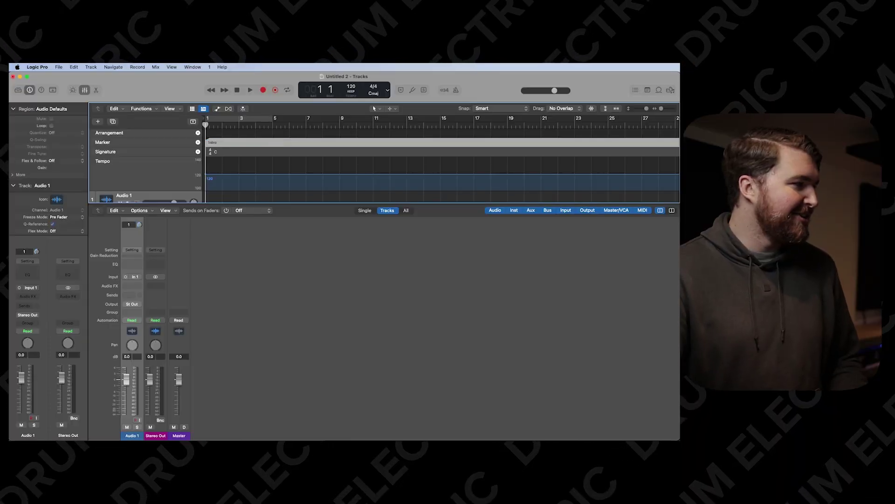
pyautogui.click(274, 136)
pyautogui.click(276, 142)
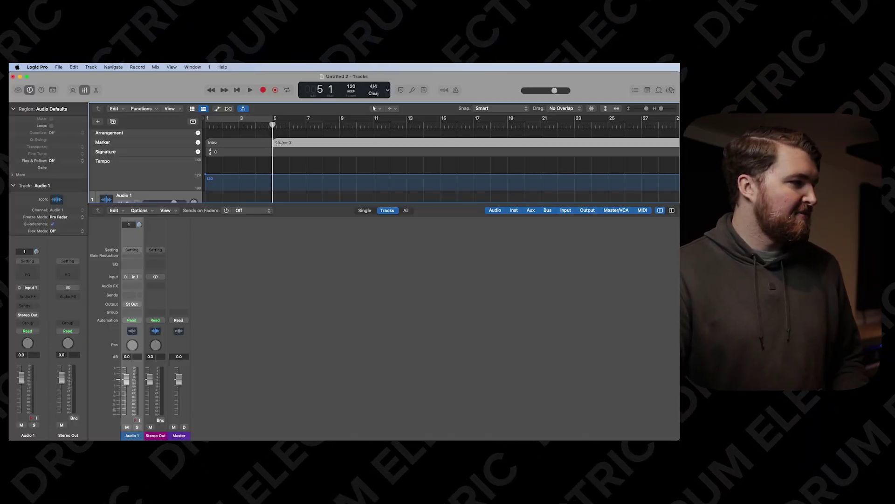
pyautogui.write('Verse')
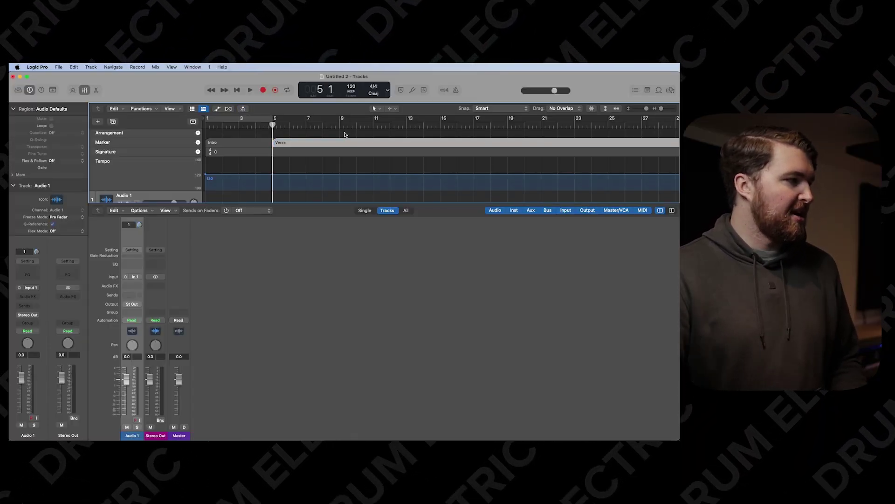
pyautogui.press('Return')
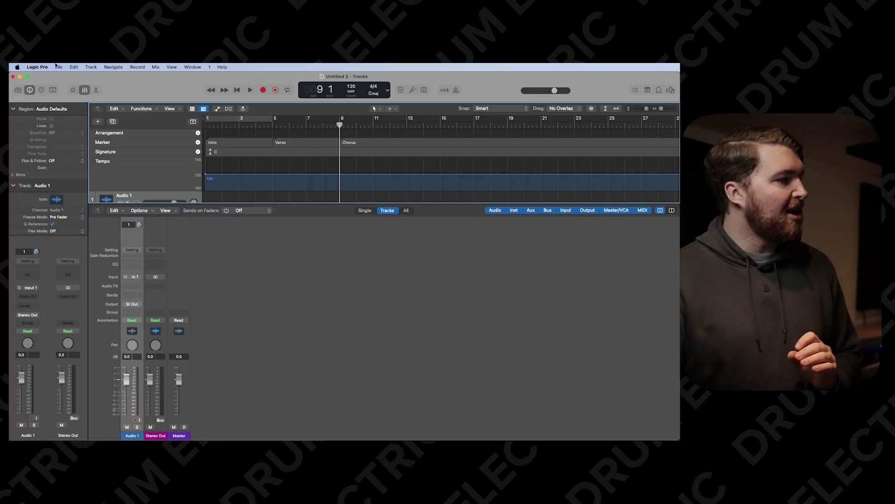
# Open Key Command Assignments, filter by 'marker', and select Go to Previous and Next Marker.
pyautogui.click(37, 66)
pyautogui.moveTo(79, 102)
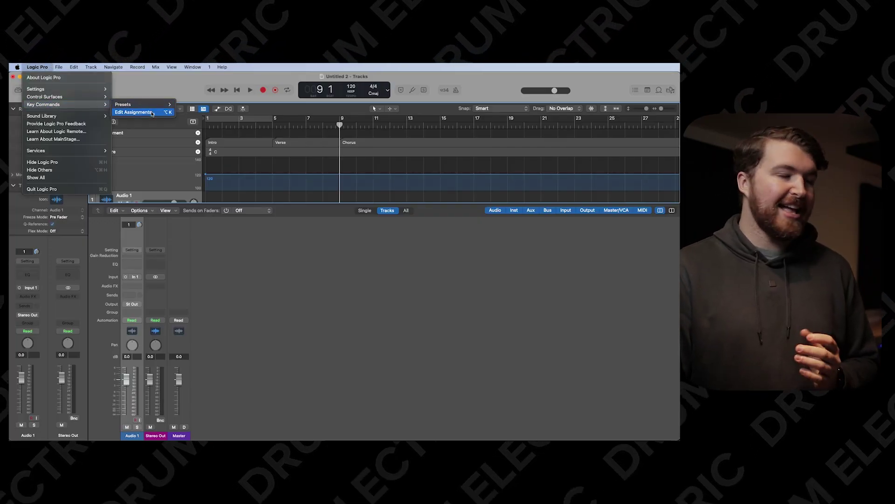
pyautogui.click(135, 112)
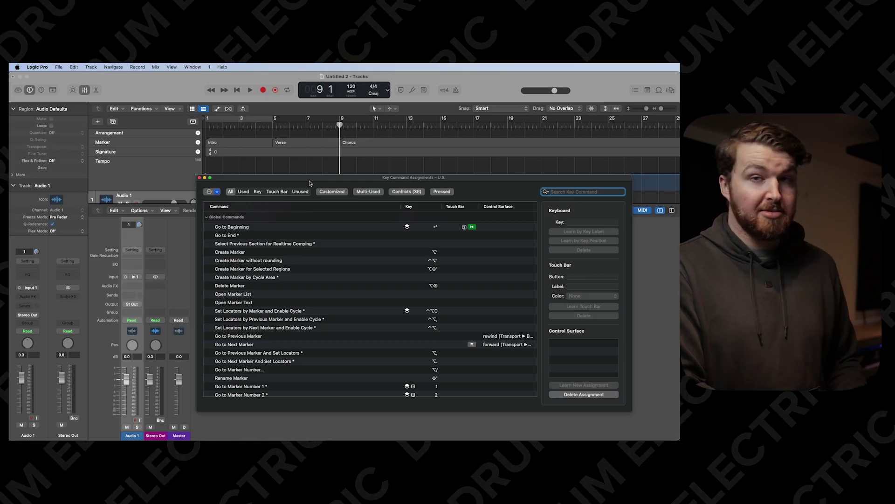
pyautogui.write('marker')
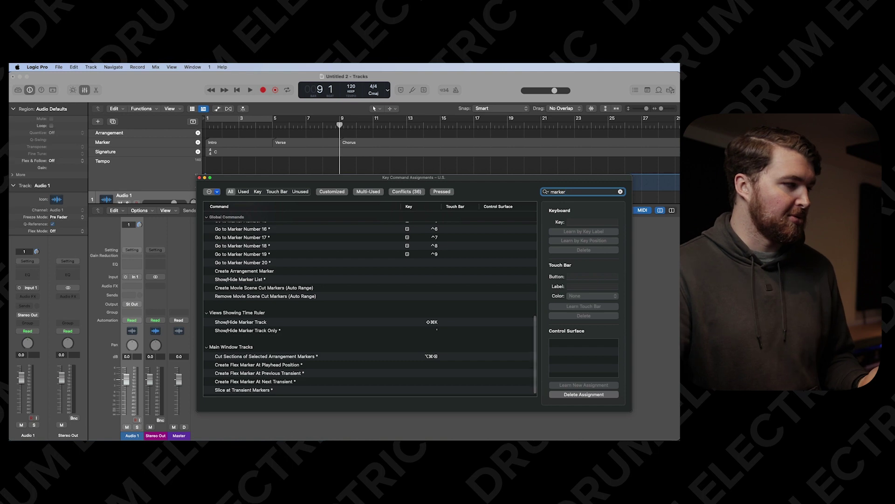
pyautogui.scroll(10, 303, 309)
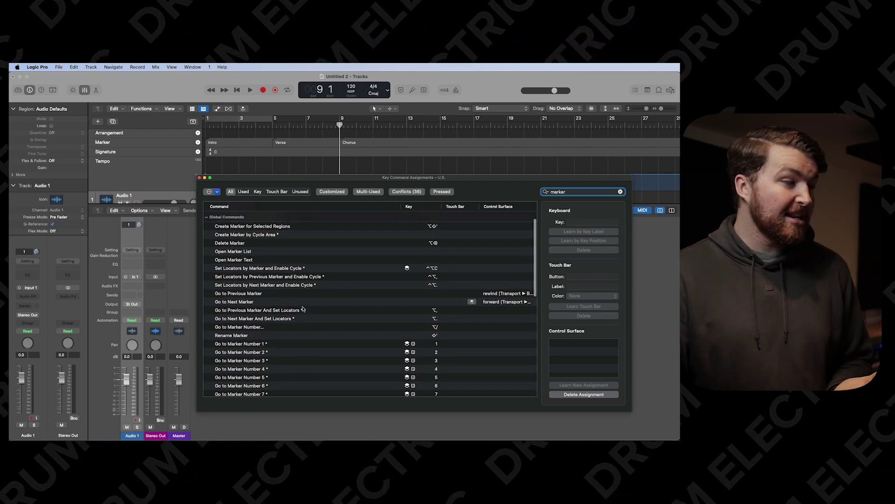
pyautogui.click(290, 295)
pyautogui.click(288, 301)
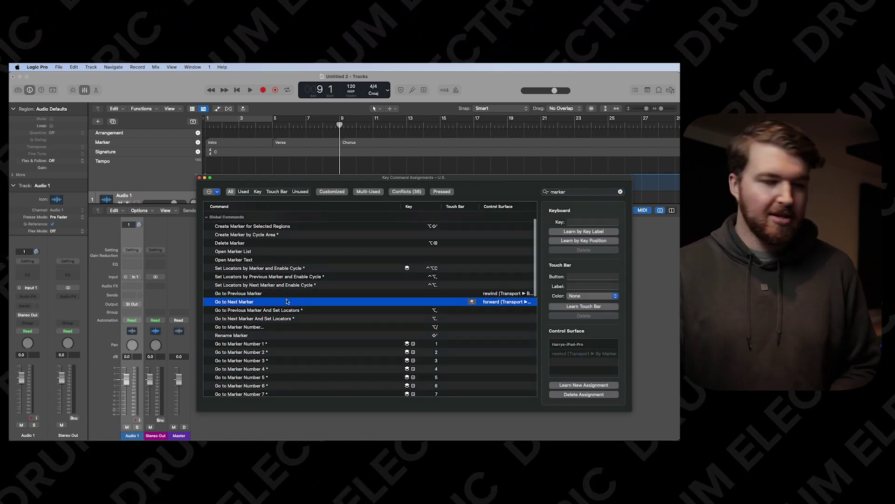
# Learn SPD-SX pads for Go to Previous Marker and Go to Next Marker, then test playback.
pyautogui.scroll(-6, 318, 333)
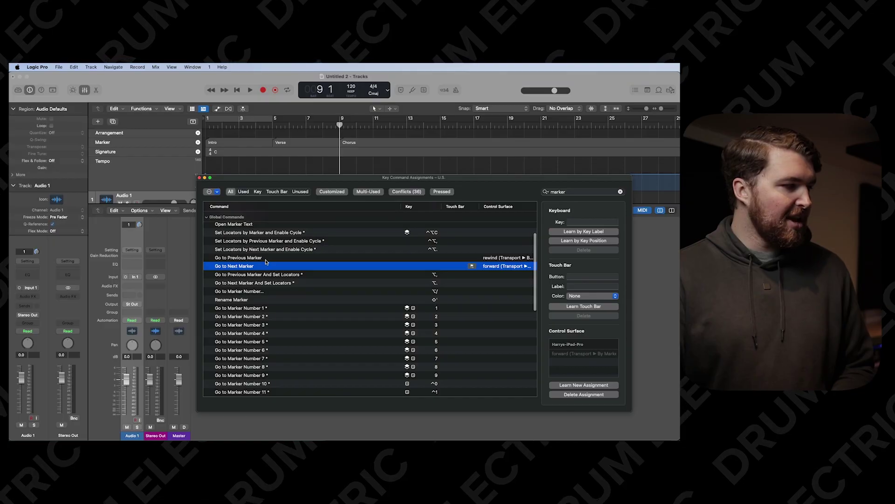
pyautogui.click(565, 385)
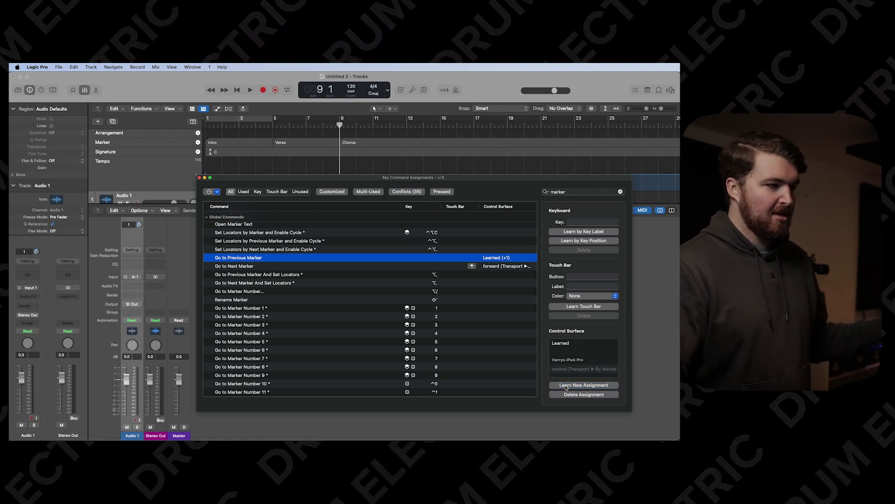
pyautogui.click(326, 267)
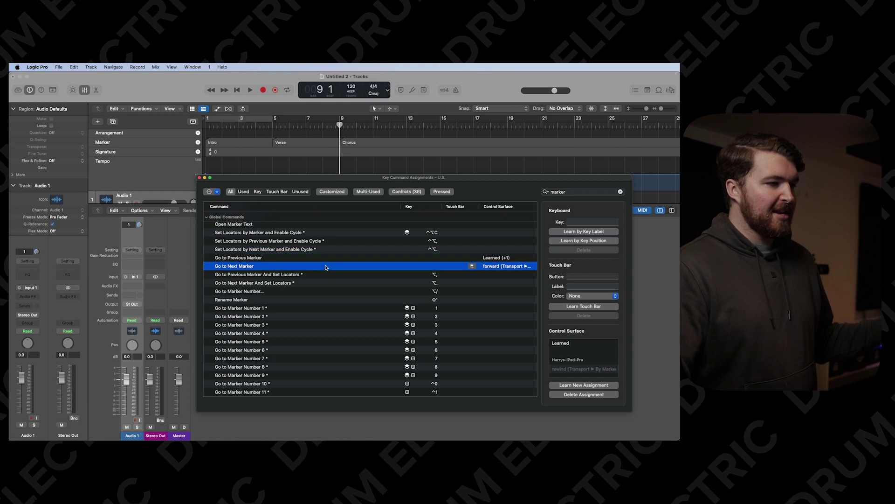
pyautogui.click(584, 385)
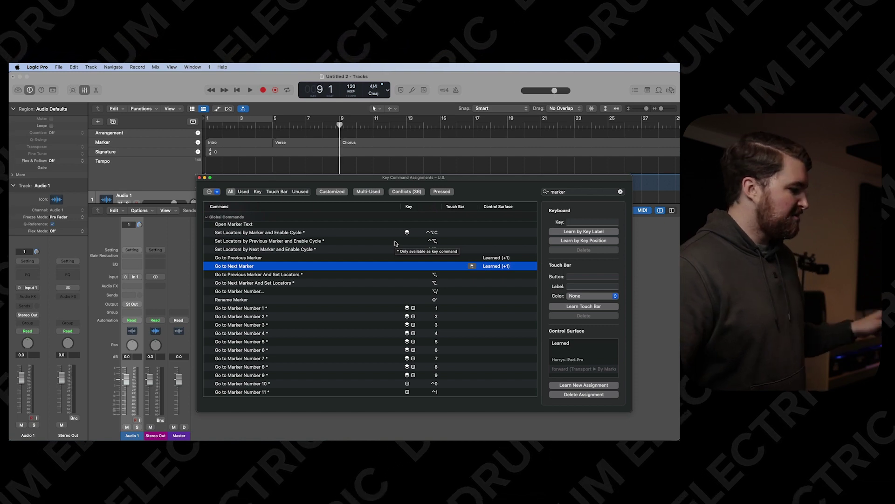
pyautogui.press('space')
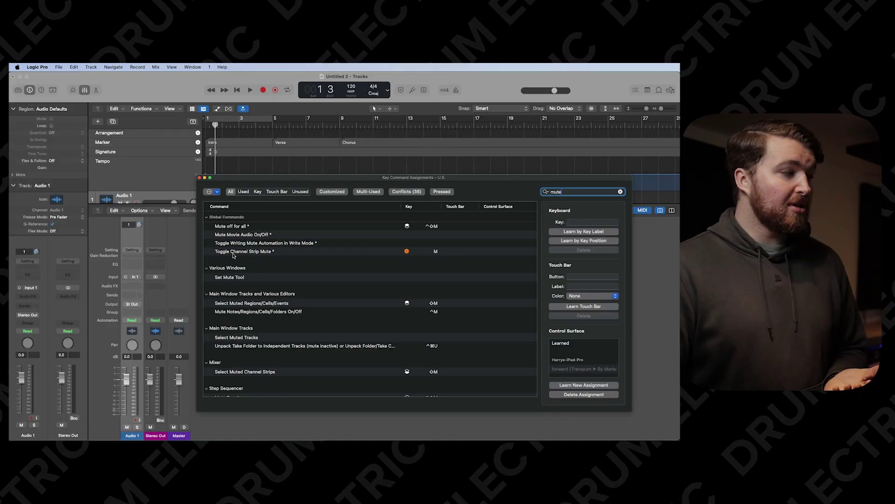
# Select Toggle Channel Strip Mute in the mute-filtered key commands list.
pyautogui.click(234, 251)
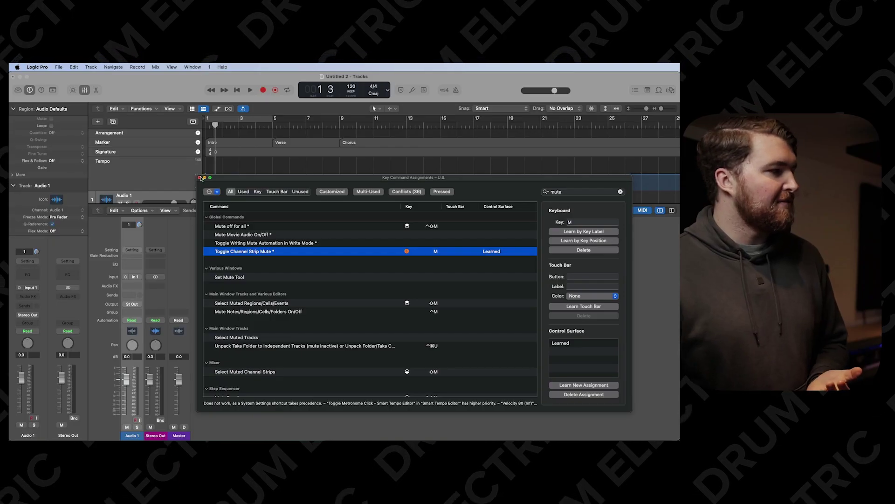
# Close the Key Command Assignments window.
pyautogui.click(201, 178)
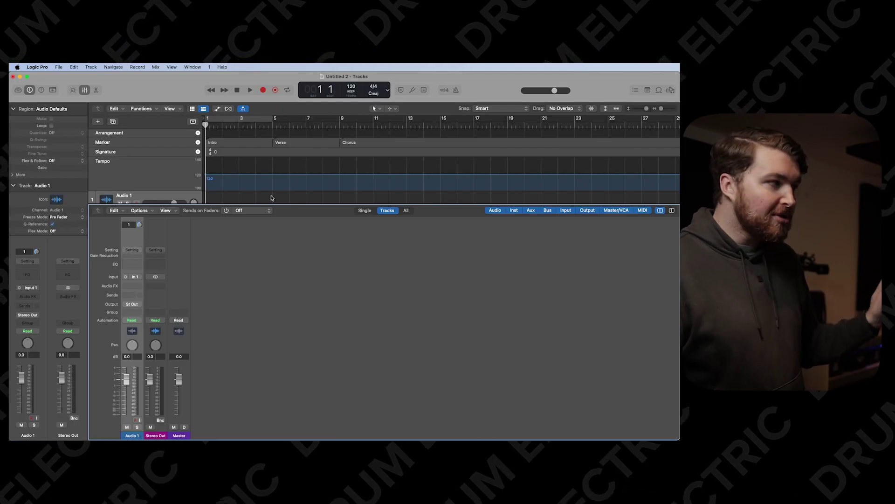
# Begin recording onto the Audio 1 track with the Record shortcut (R).
pyautogui.press('r')
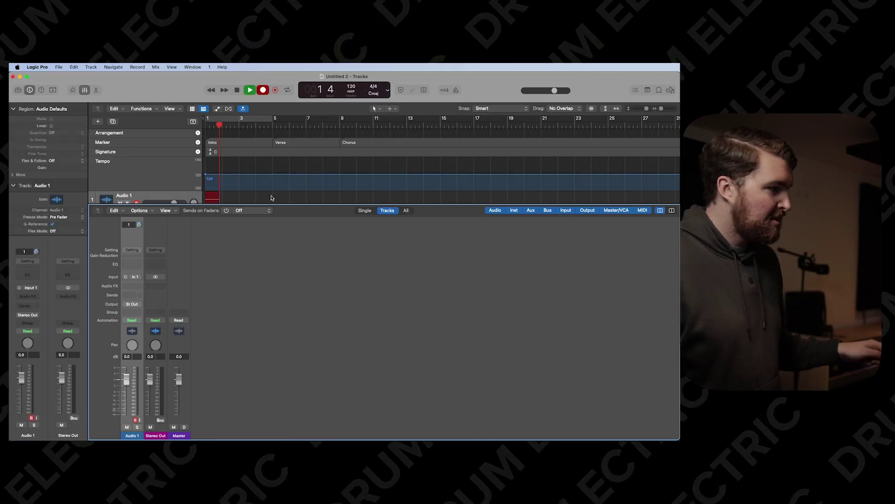